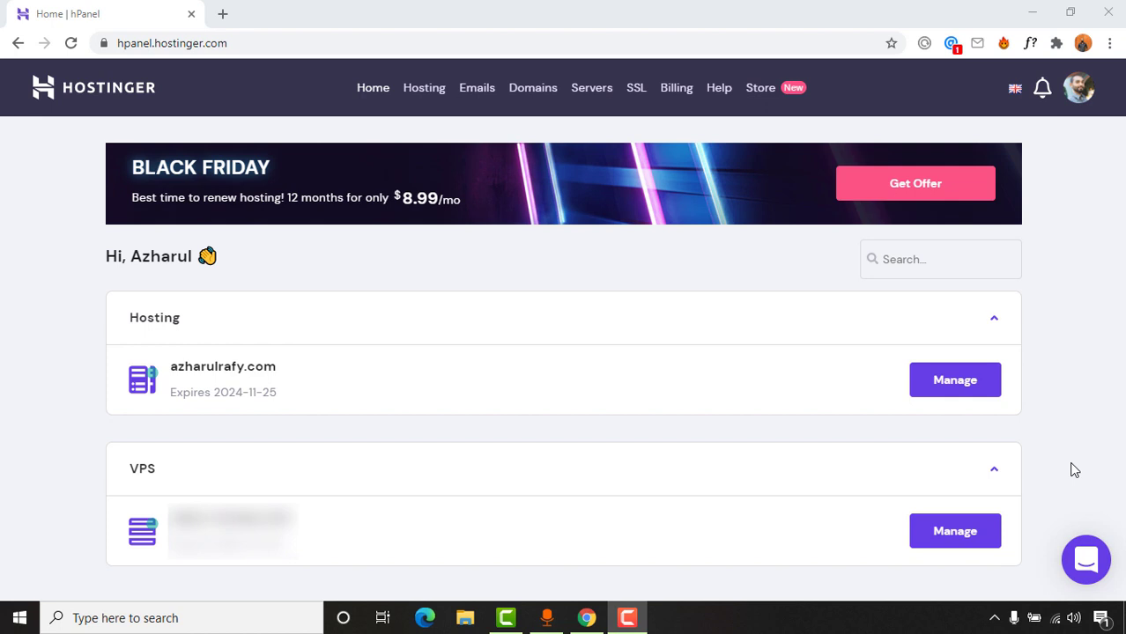
Step: Show the Hosting overview with the Business plan's websites azharulrafy.com and learners.world
left_click(700, 57)
left_click(444, 92)
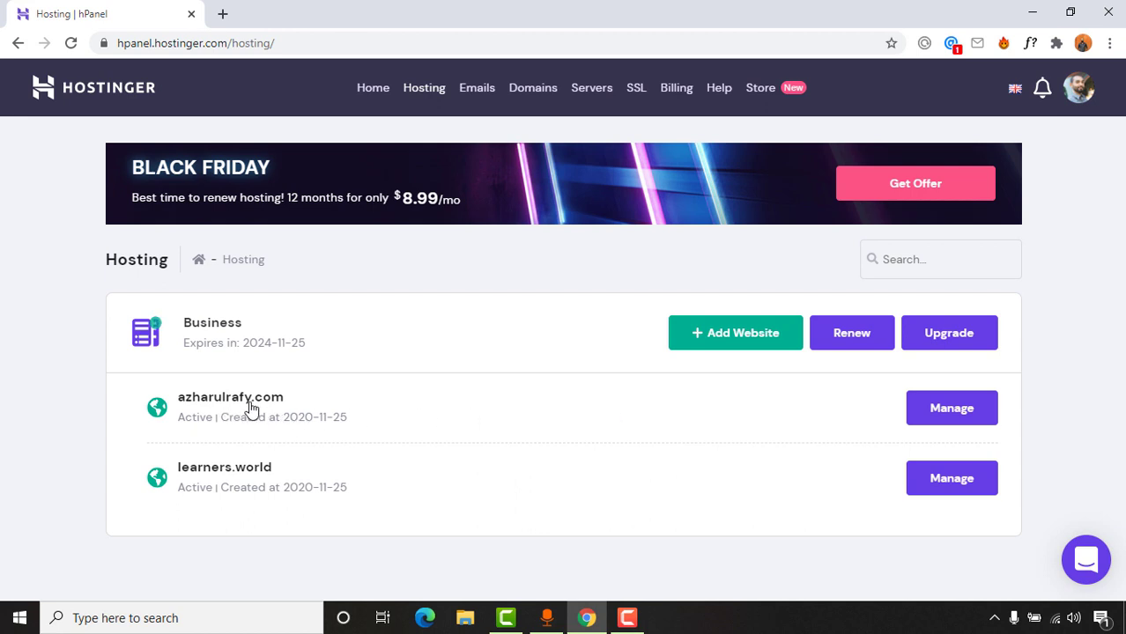
Step: Go into azharulrafy.com's hosting account and open its Subdomains page
left_click(946, 424)
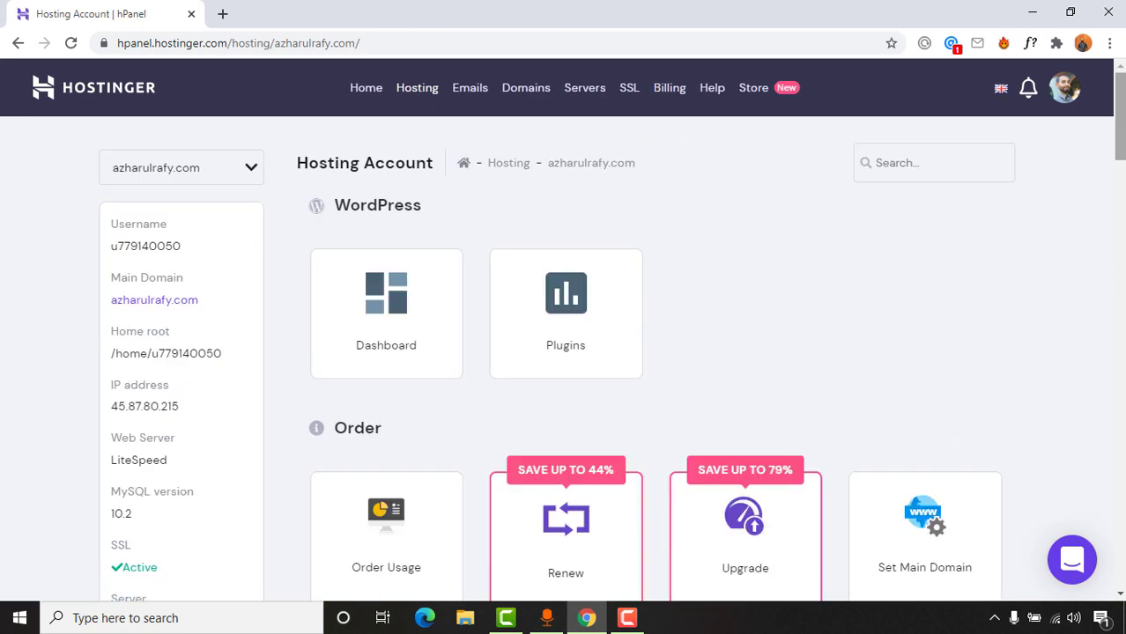
scroll(959, 385, "down", 5)
scroll(353, 268, "down", 4)
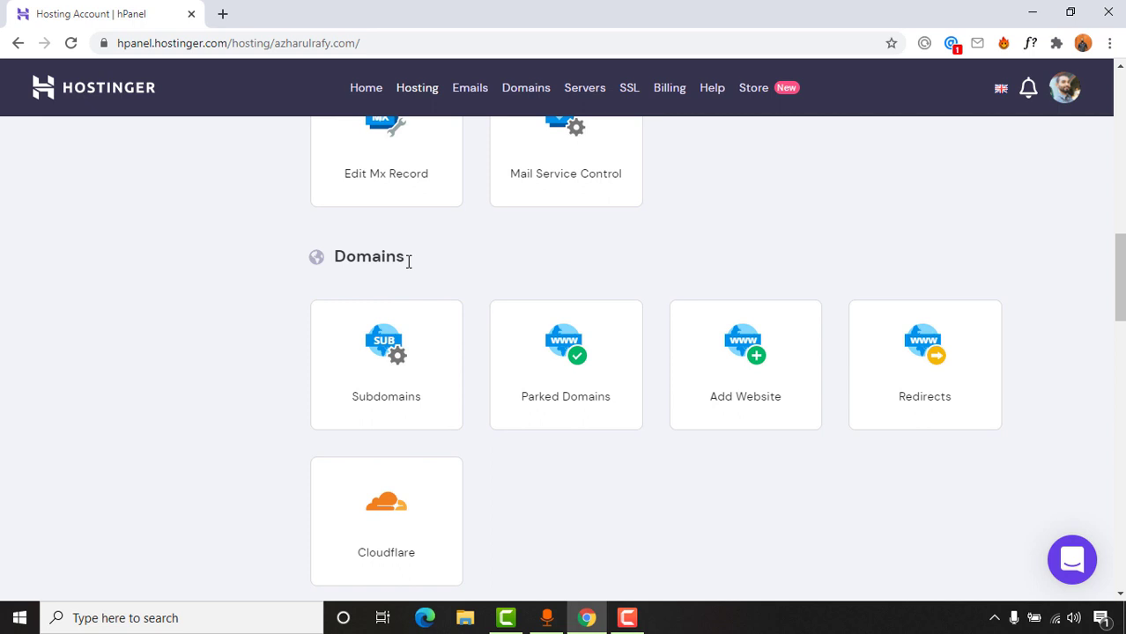
left_click(397, 383)
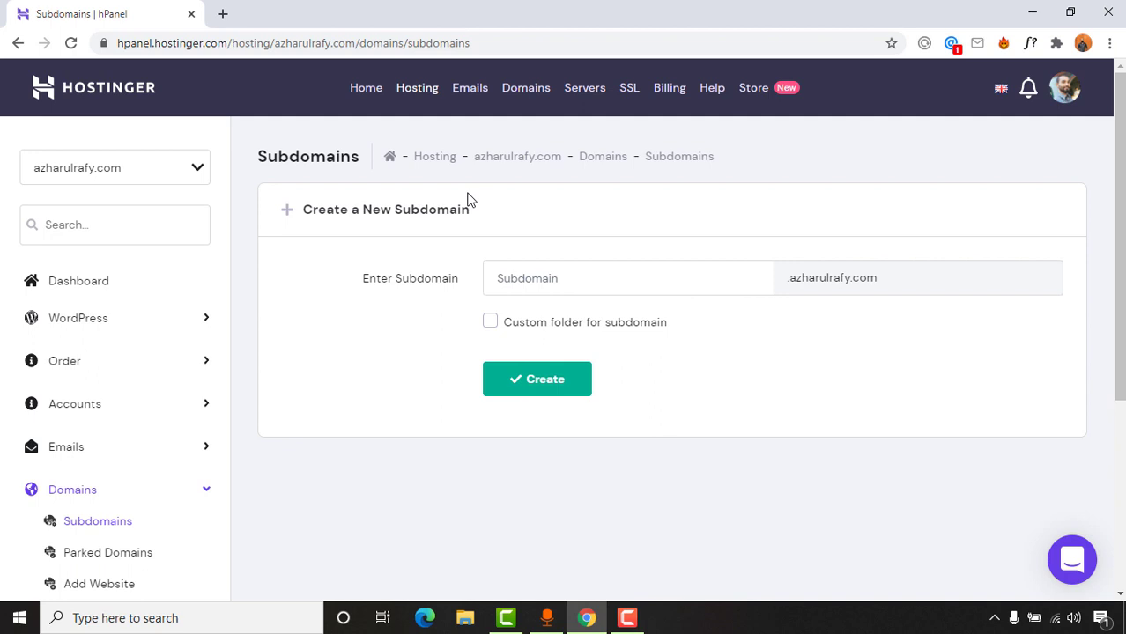
Step: Create the subdomain p1, making p1.azharulrafy.com
left_click(588, 277)
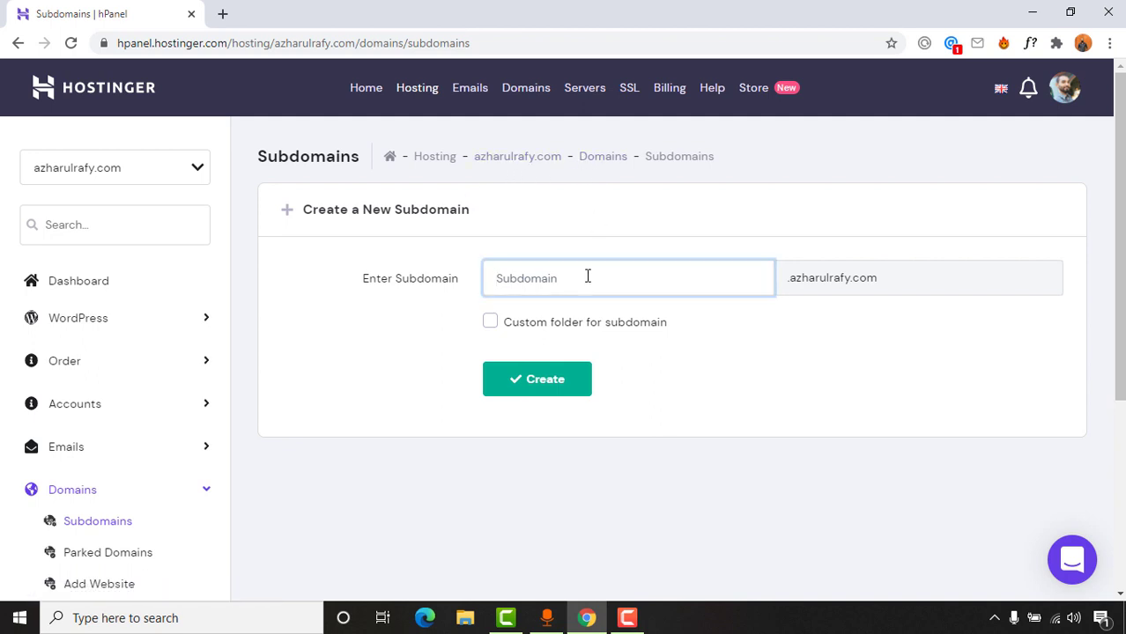
type("p1")
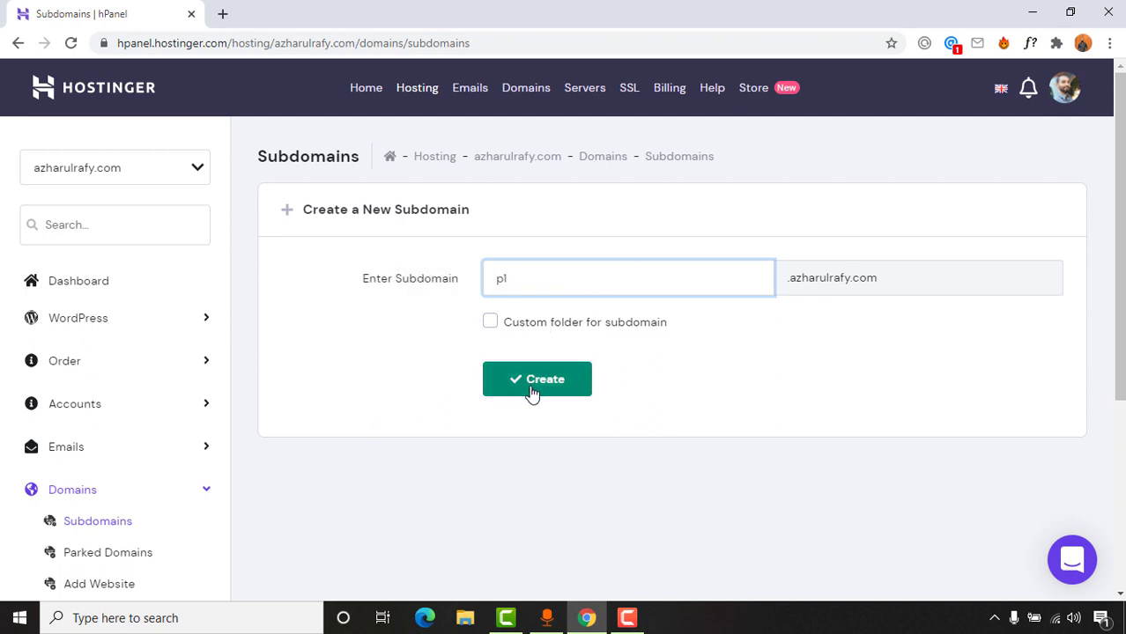
left_click(533, 384)
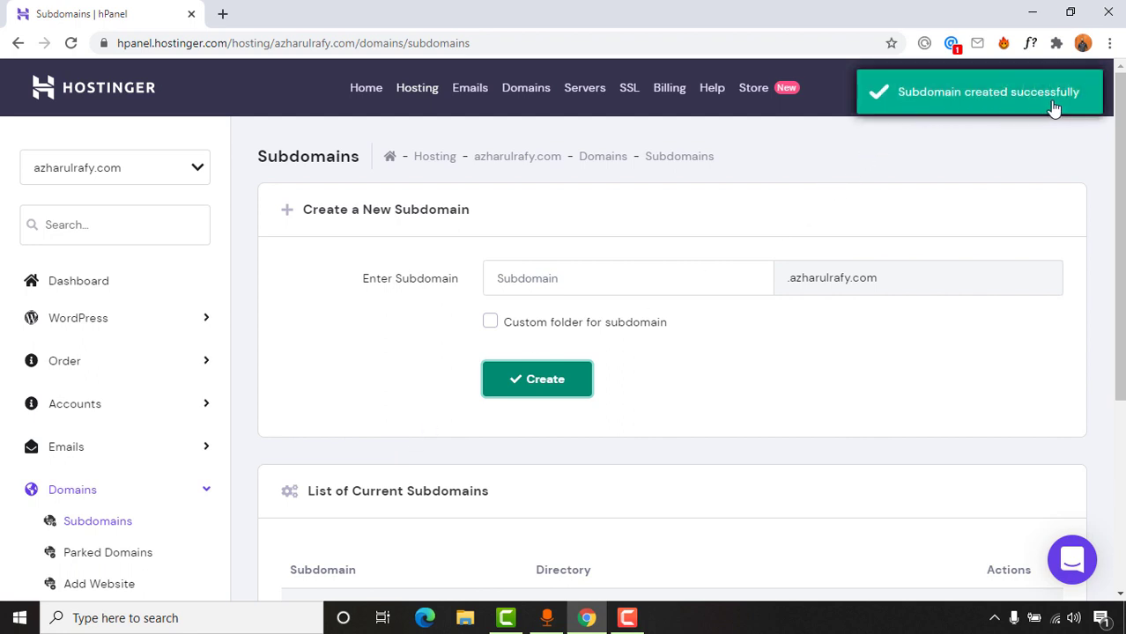
Step: Check the current subdomains list for p1.azharulrafy.com with directory public_html/p1
scroll(365, 371, "down", 3)
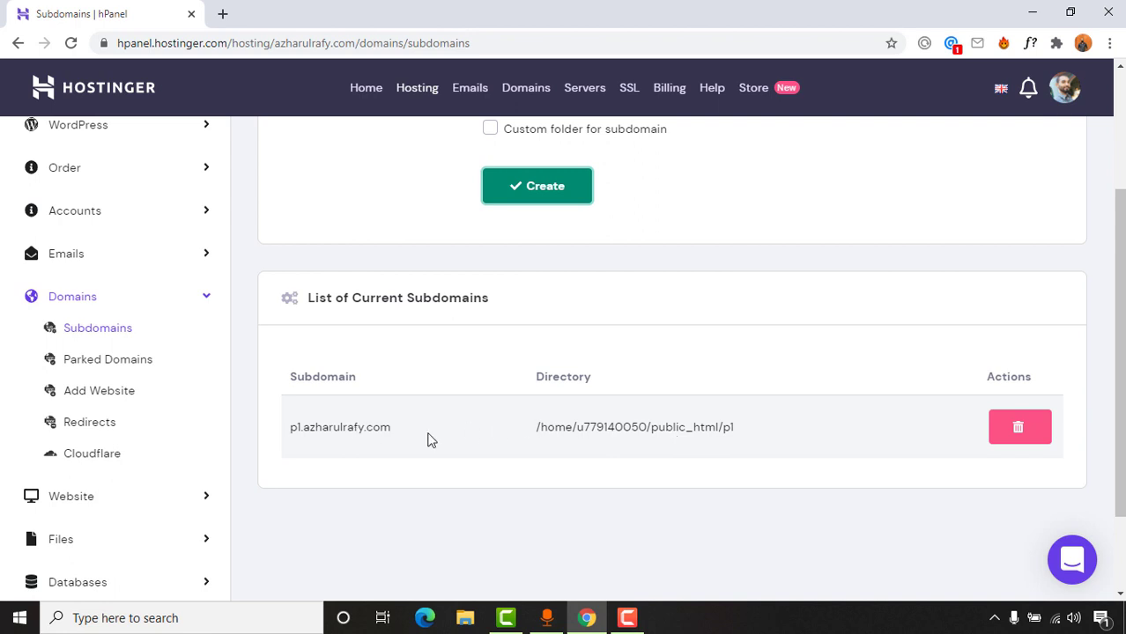
Step: Open the Auto Installer from the Website section and scroll to the installable apps
left_click(82, 504)
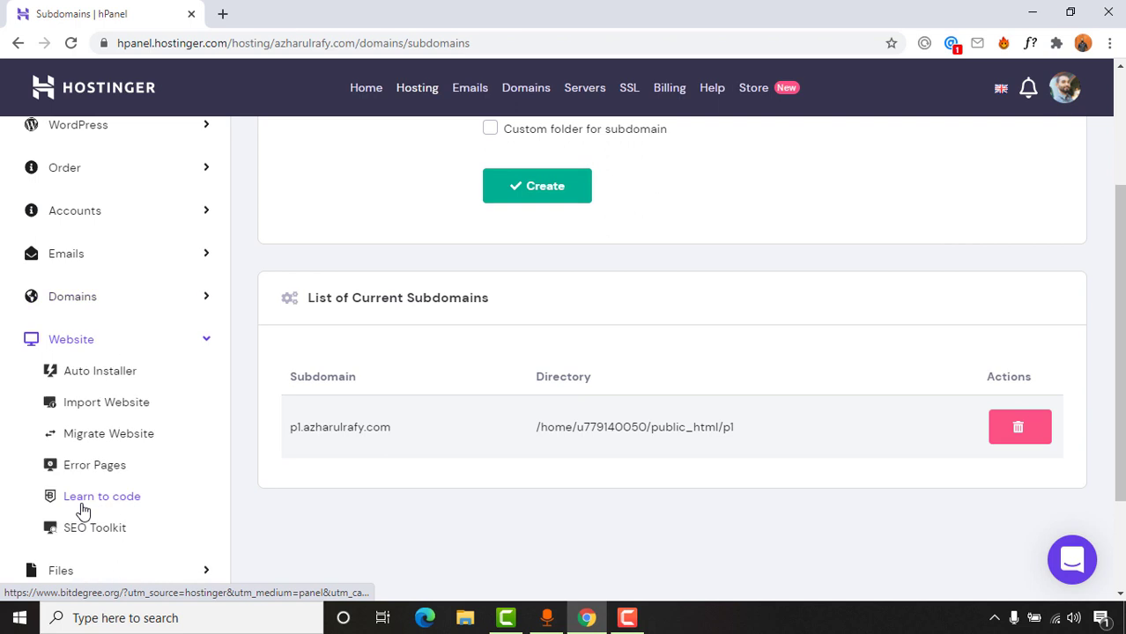
left_click(101, 374)
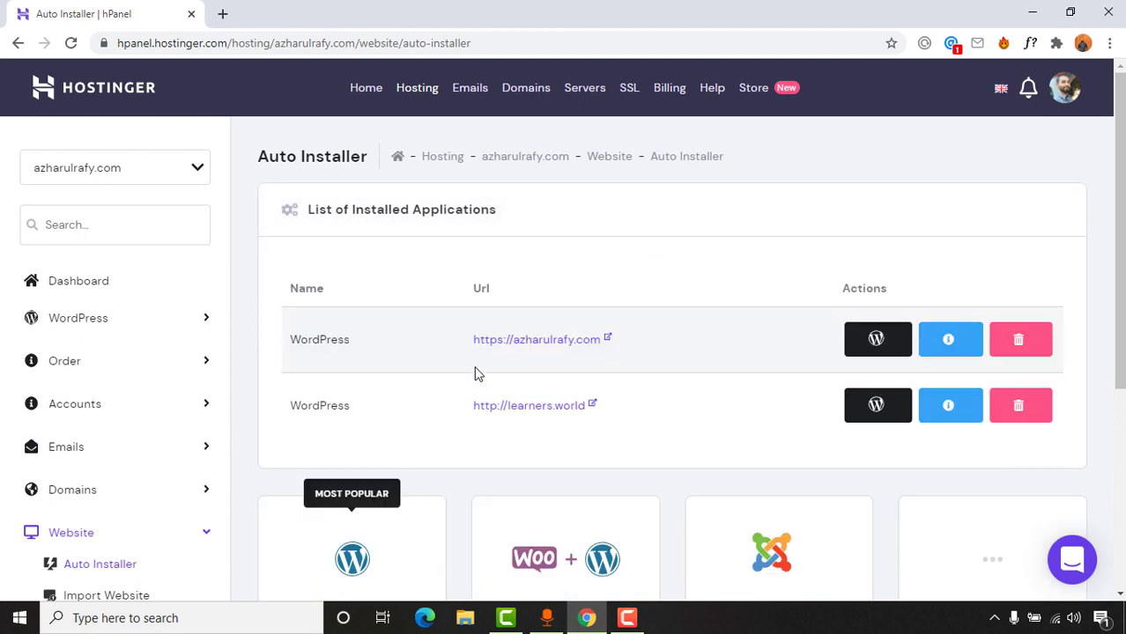
scroll(1121, 355, "down", 2)
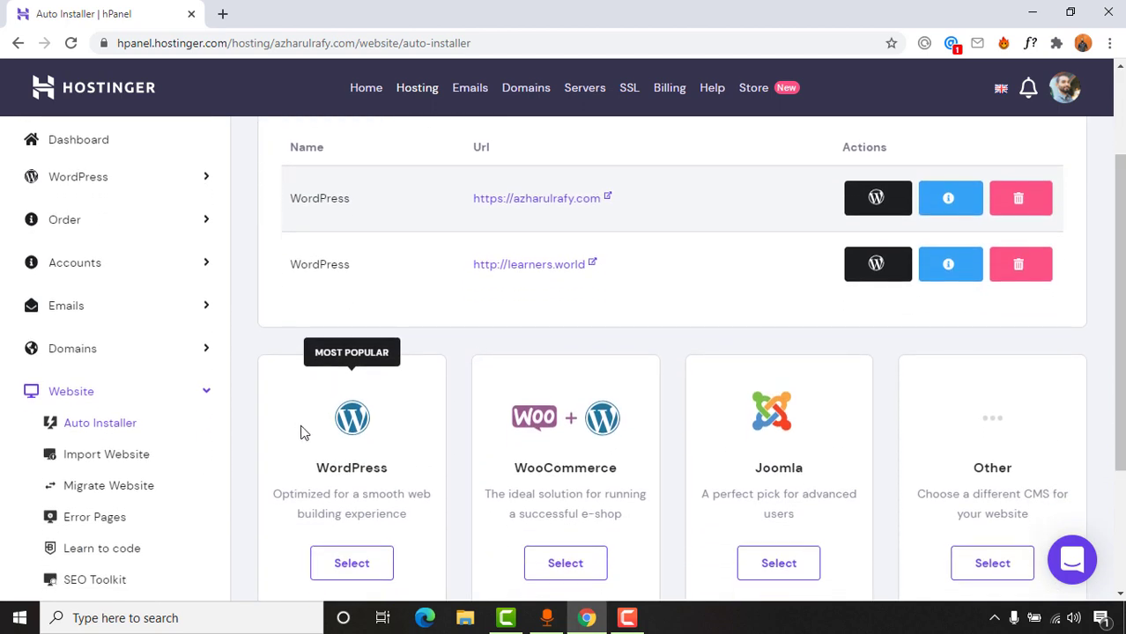
scroll(321, 513, "down", 1)
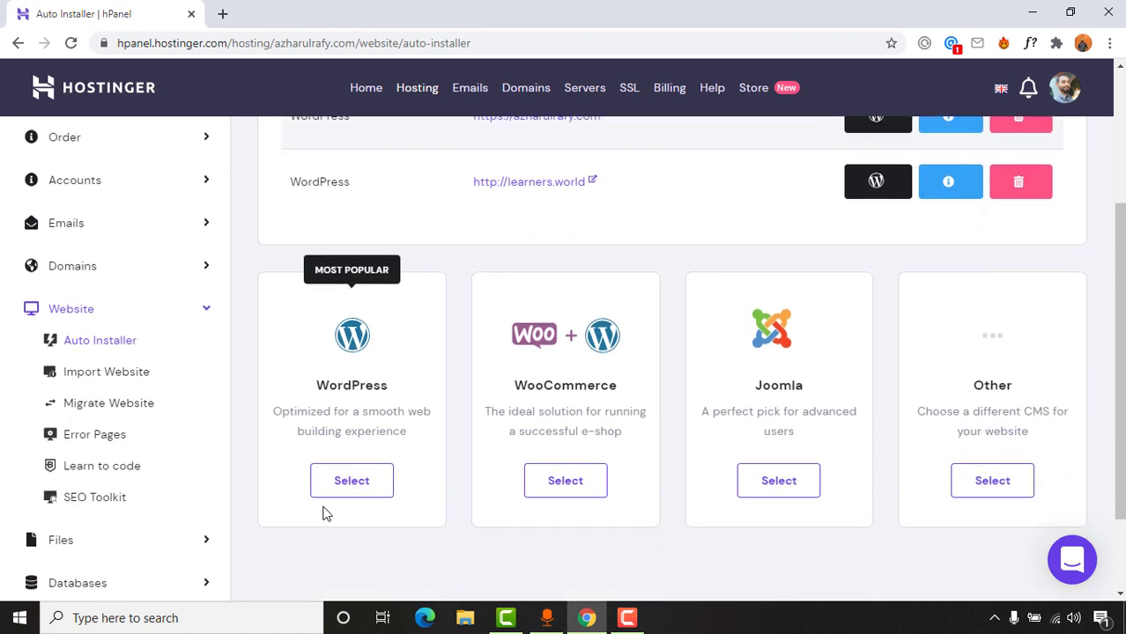
Step: Start a WordPress install targeting p1.azharulrafy.com and change the administrator username
left_click(380, 492)
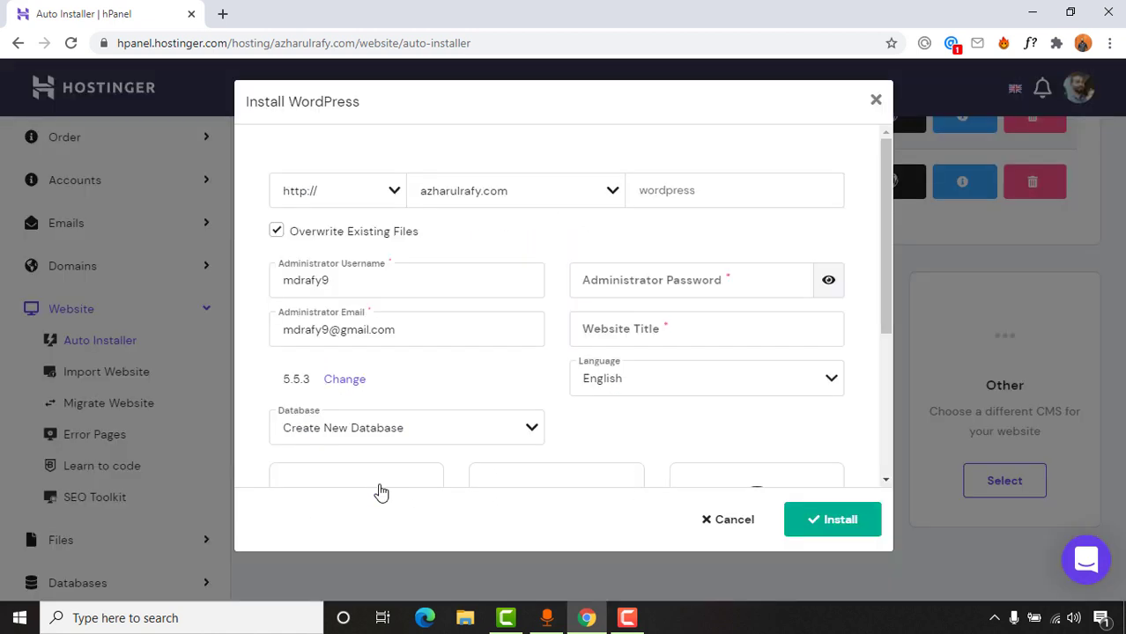
left_click(482, 203)
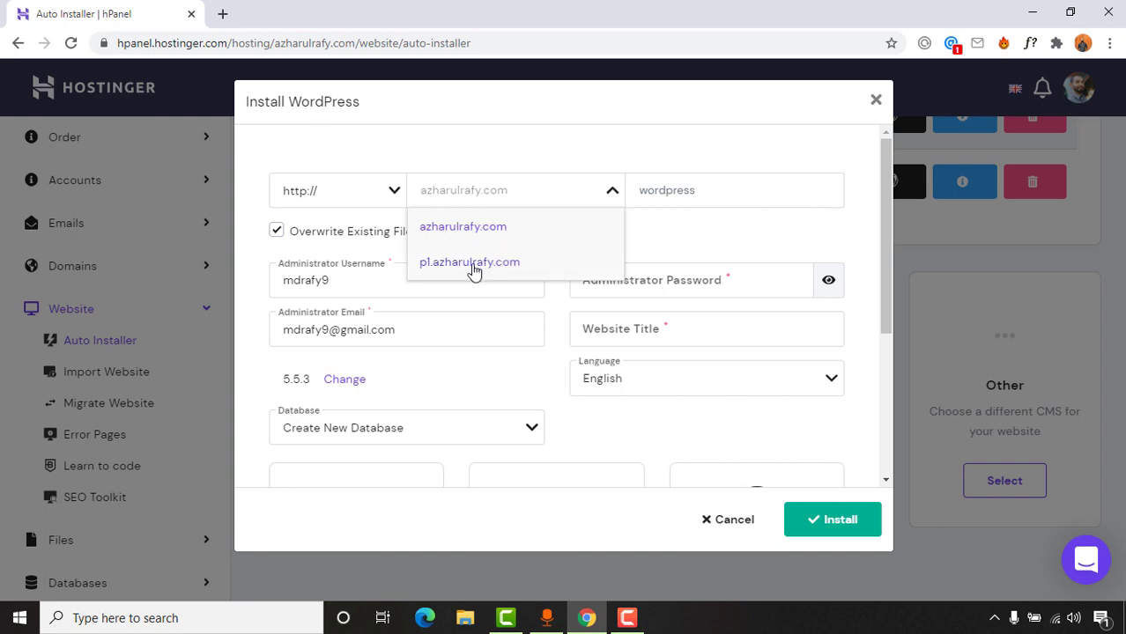
left_click(503, 268)
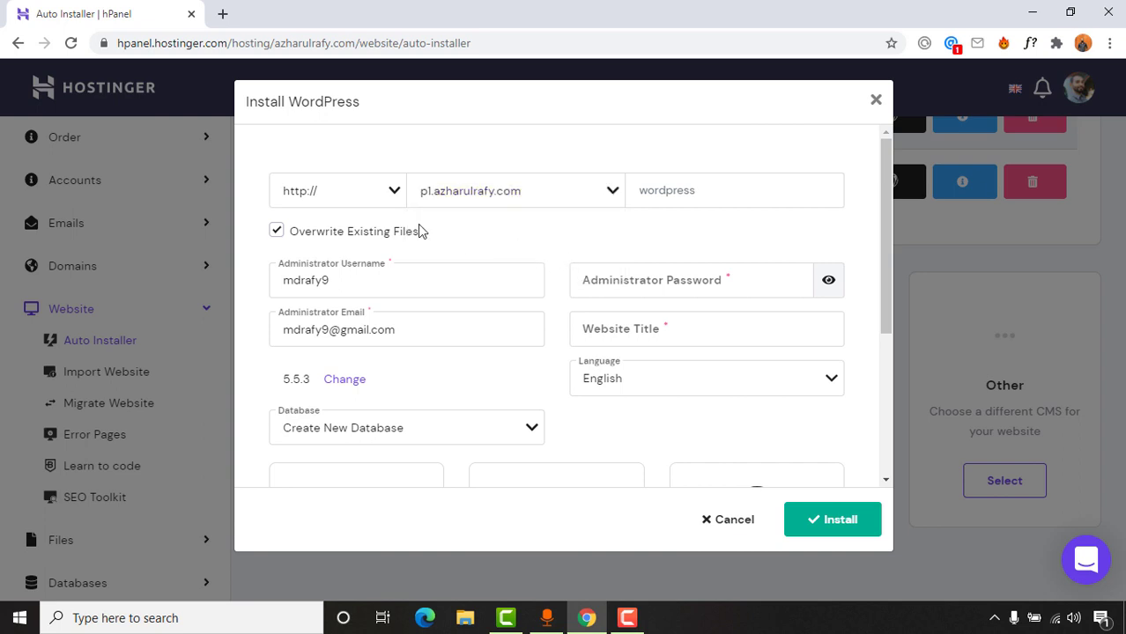
left_click_drag(351, 281, 256, 282)
left_click(365, 282)
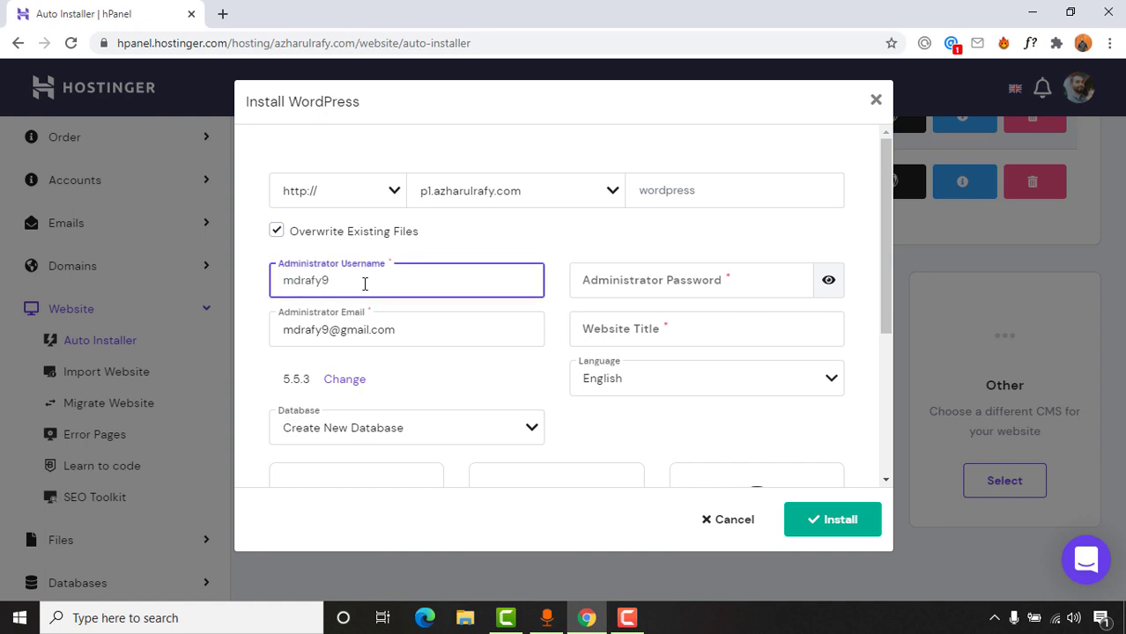
type("p1")
Step: Set the administrator password and the website title 'Portfolio'
left_click(680, 288)
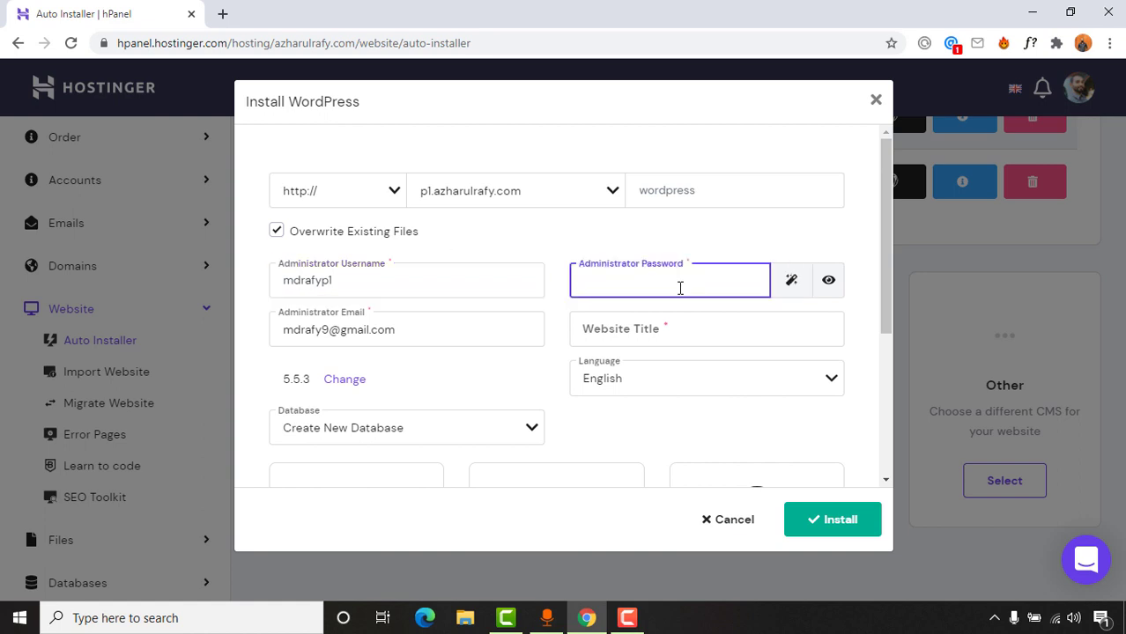
type("•••••")
left_click(667, 338)
type("P")
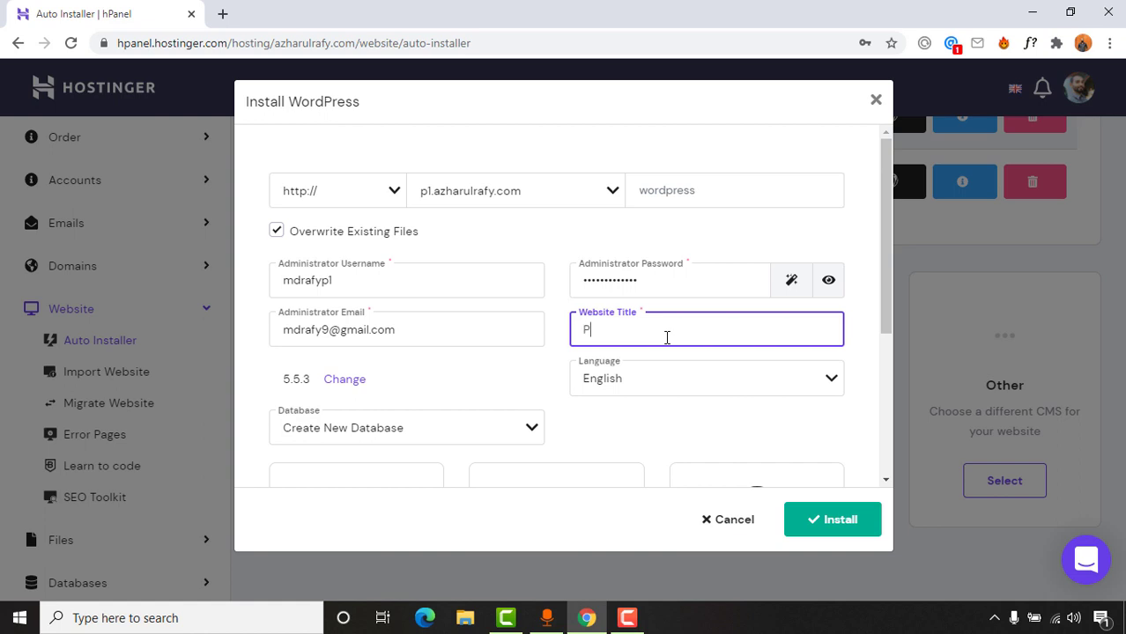
type("ortfolio")
Step: Keep Create New Database, choose always update to latest version, and run the install
scroll(482, 365, "down", 1)
left_click(389, 352)
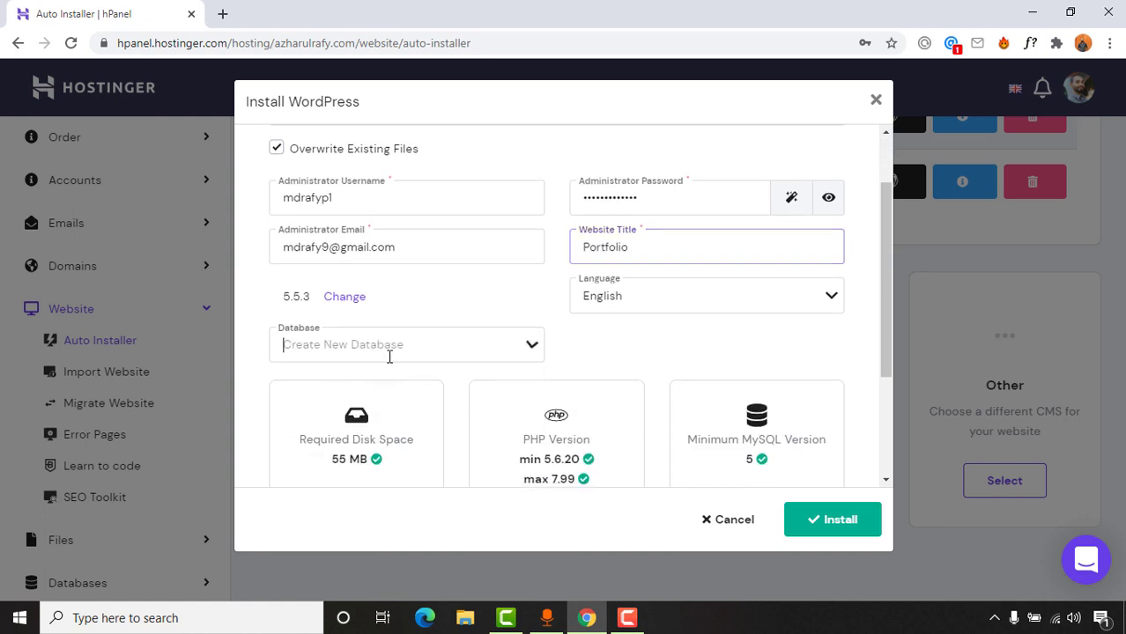
left_click(343, 386)
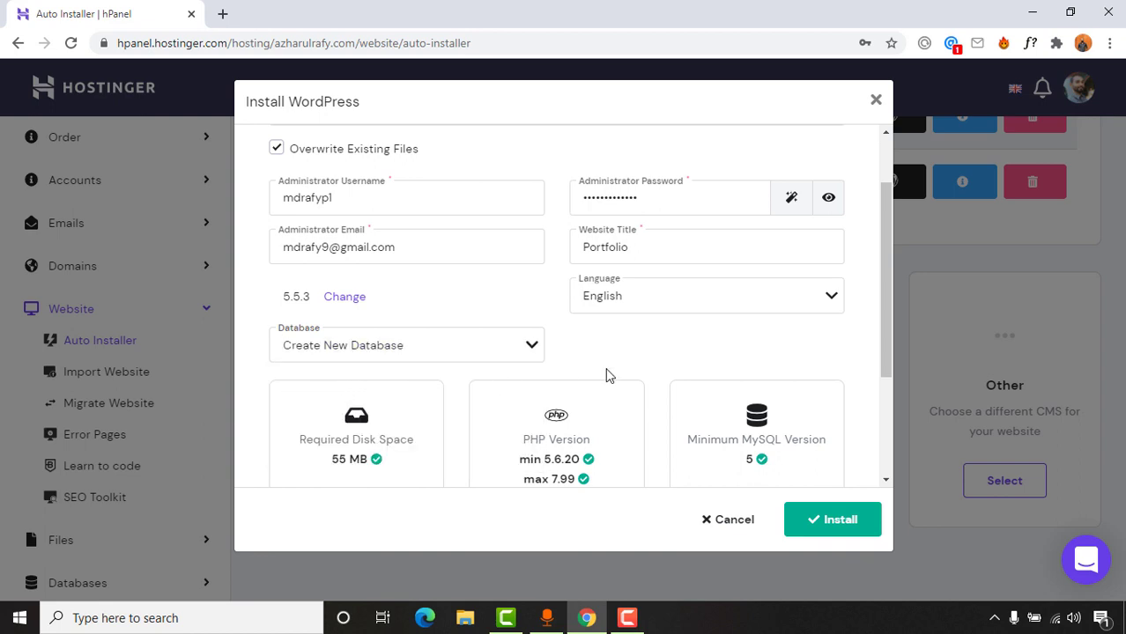
scroll(827, 400, "down", 2)
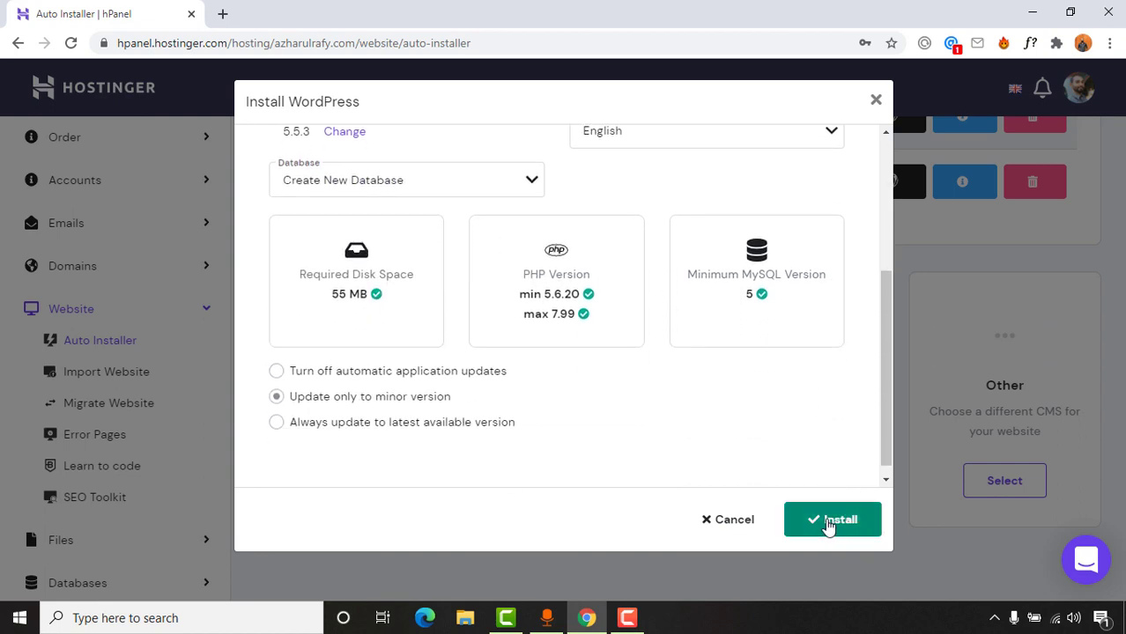
left_click(295, 426)
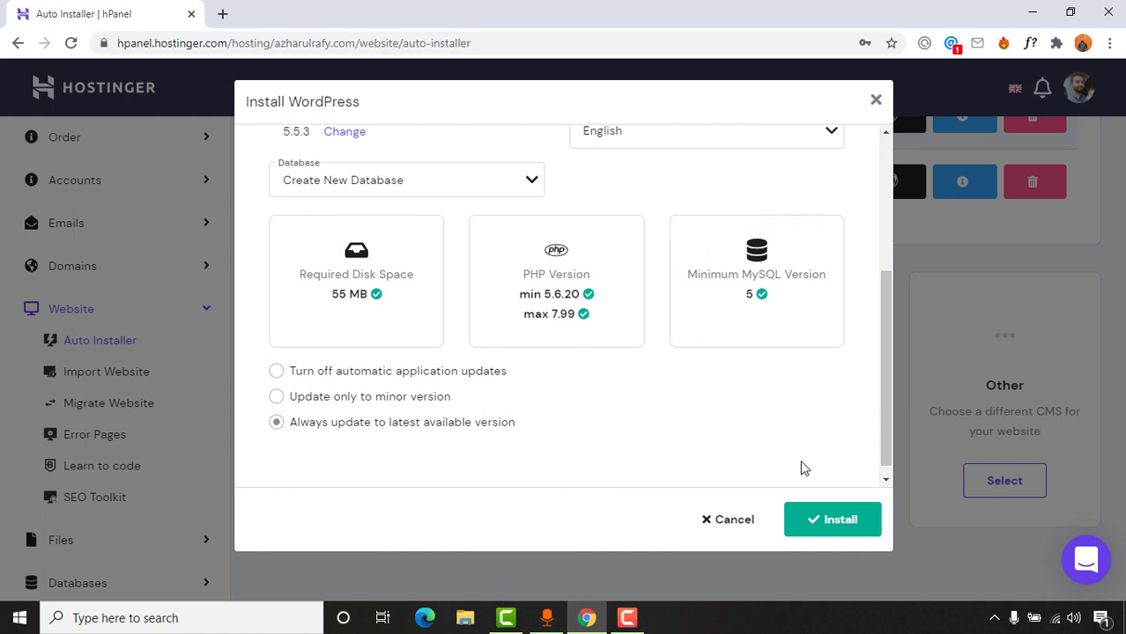
left_click(820, 520)
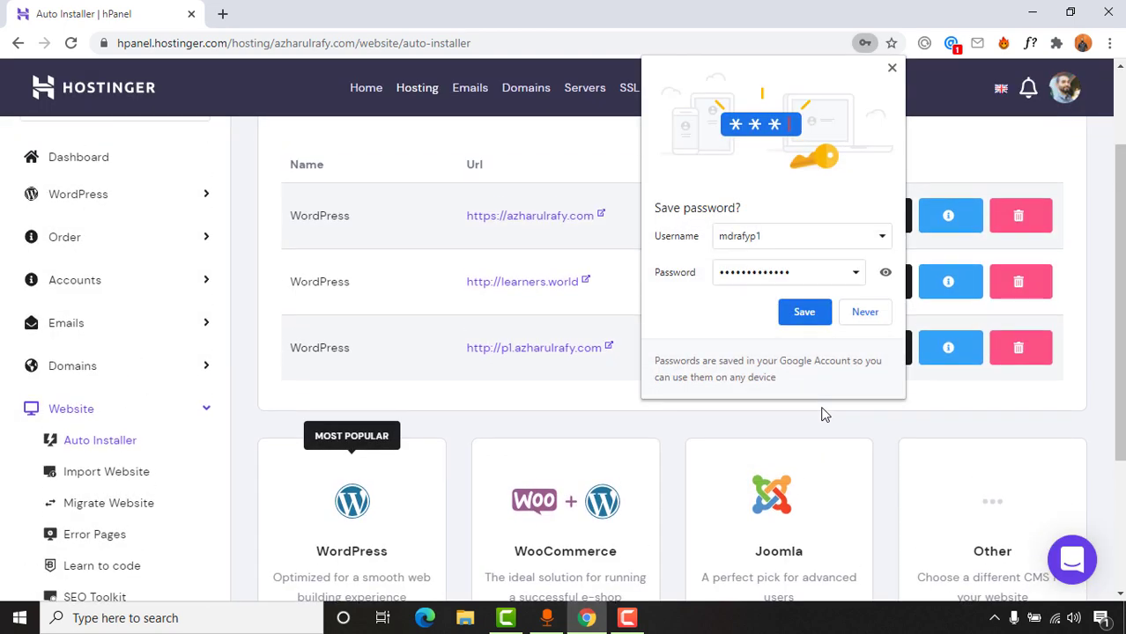
Step: Save the new admin login in Chrome and open p1.azharulrafy.com's WordPress dashboard
left_click(794, 317)
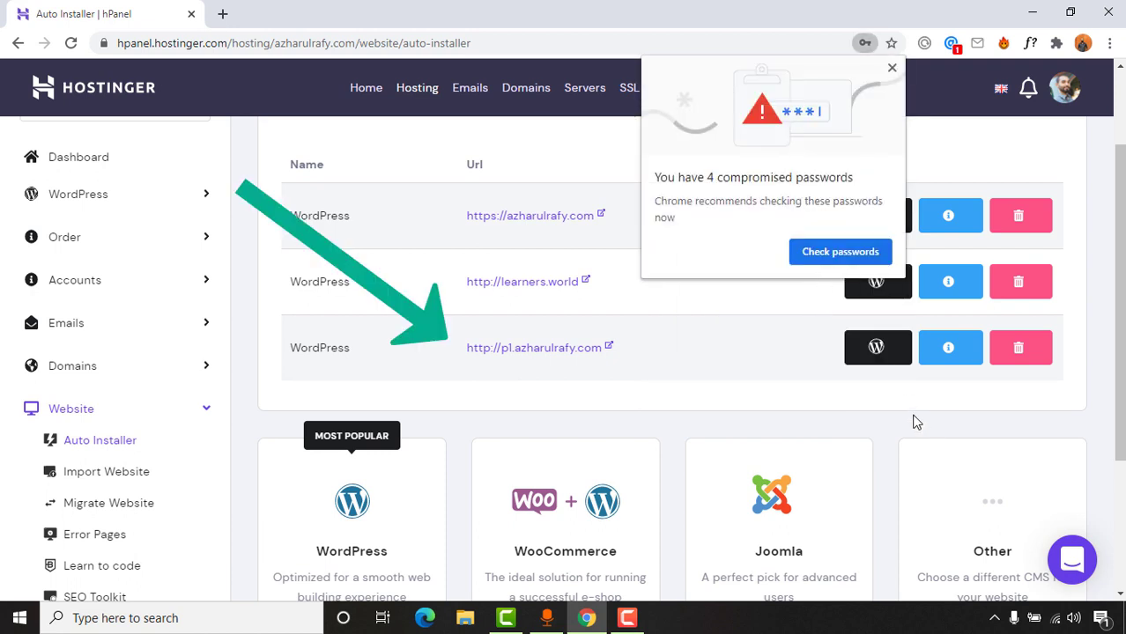
left_click(875, 349)
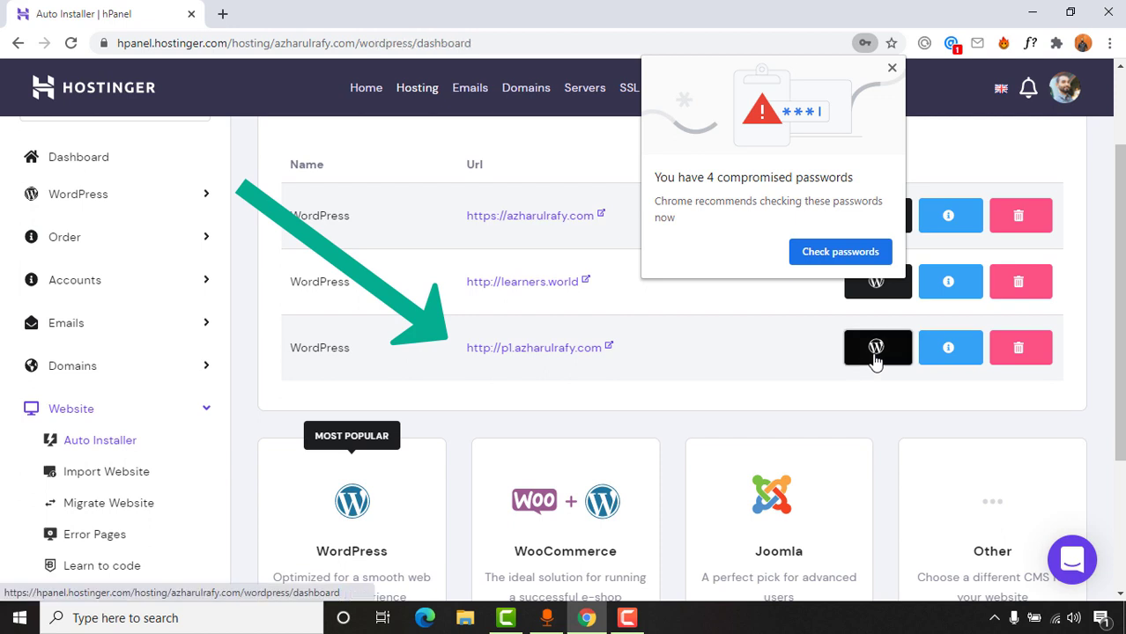